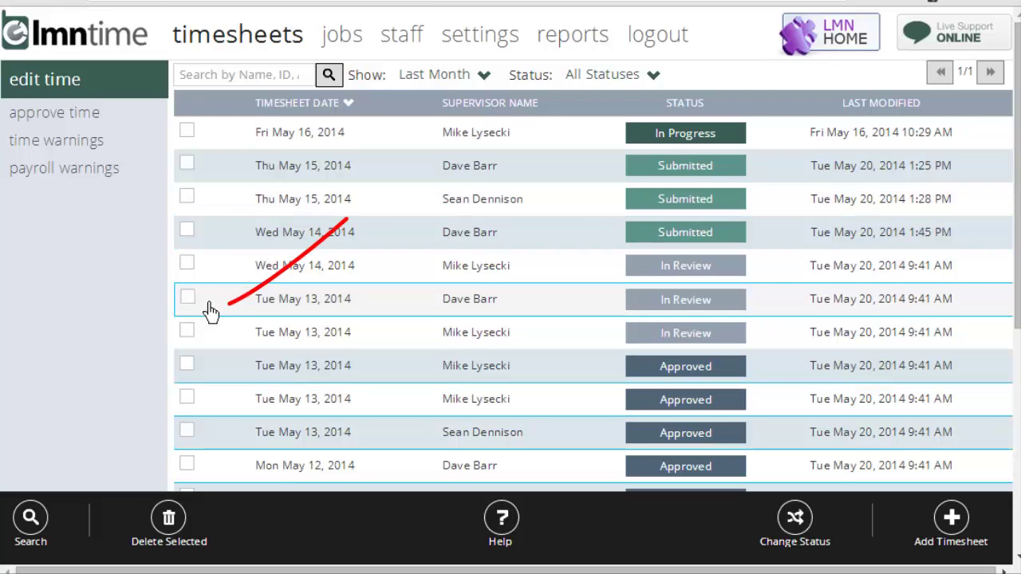
Start a status change on three Tue May 13 timesheets, cancel it, and clear the selection
left_click(198, 302)
left_click(206, 335)
left_click(205, 364)
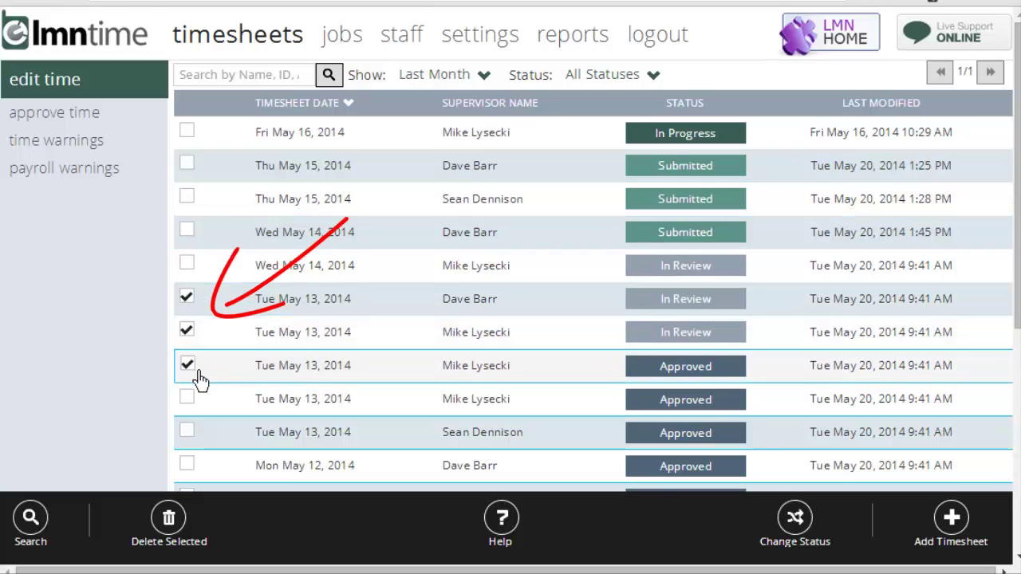
left_click(796, 528)
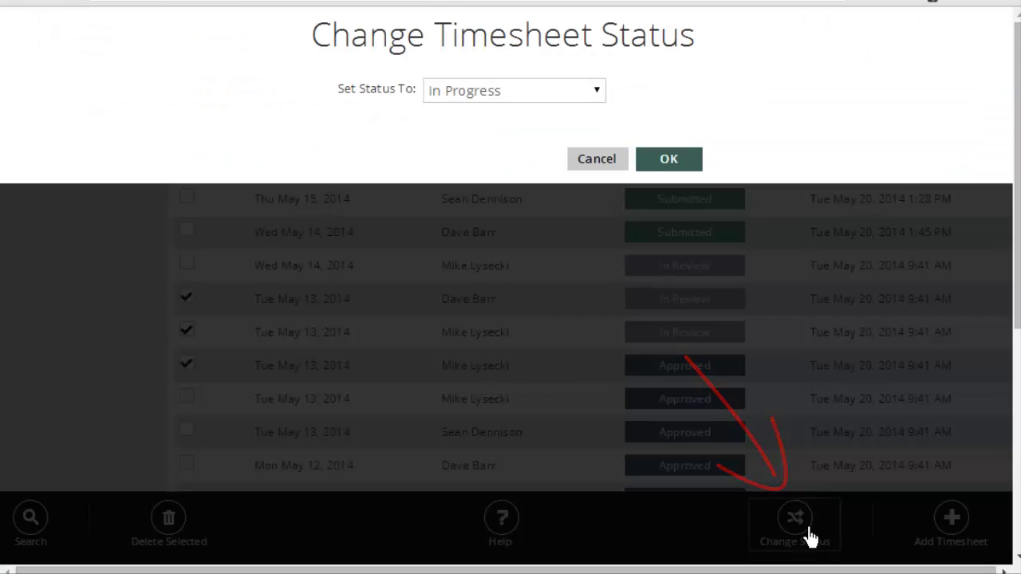
left_click(620, 169)
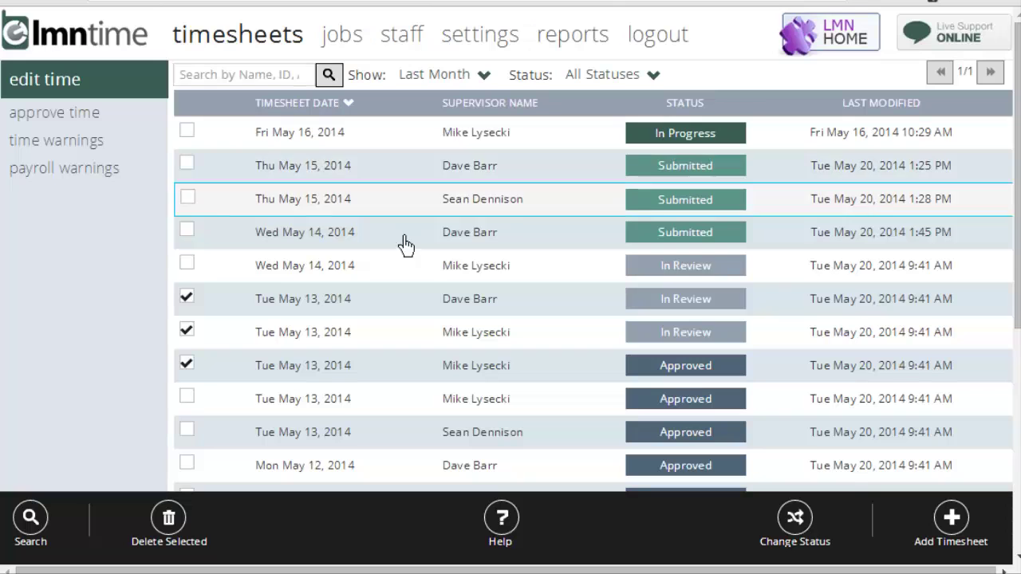
left_click(198, 306)
left_click(204, 338)
left_click(203, 370)
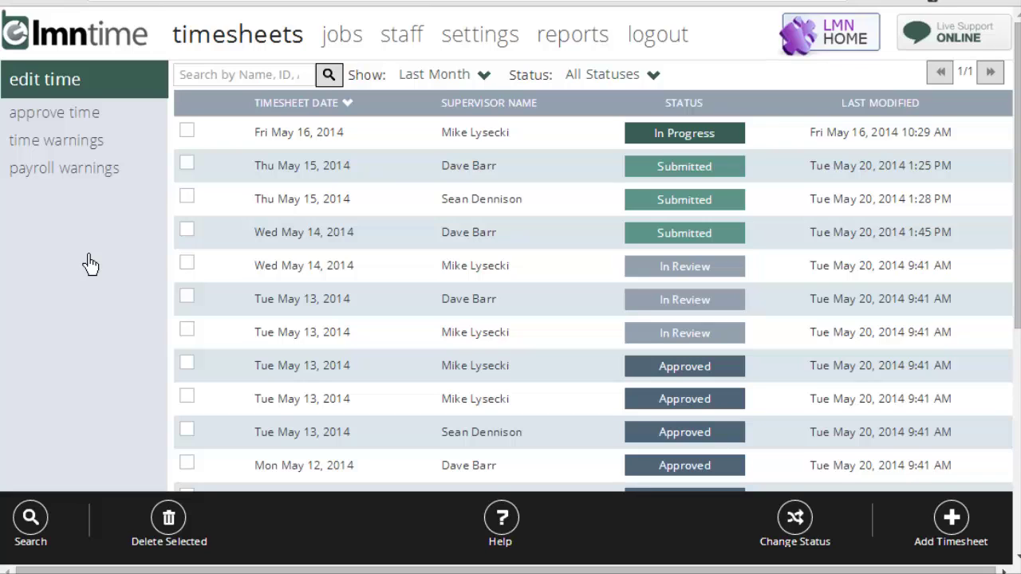
Begin a new timesheet, then back out and return to the Edit Time list
left_click(970, 530)
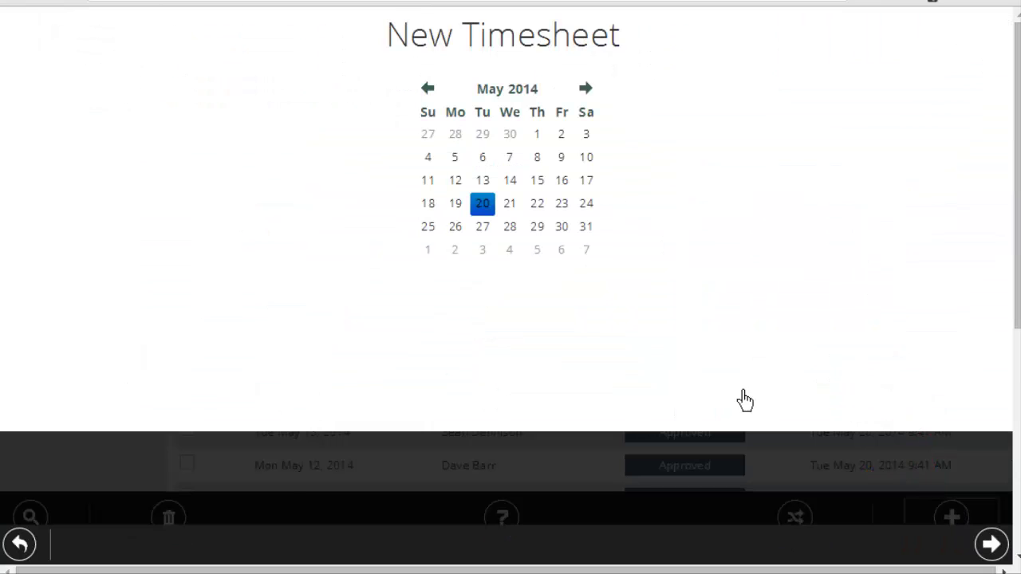
left_click(30, 545)
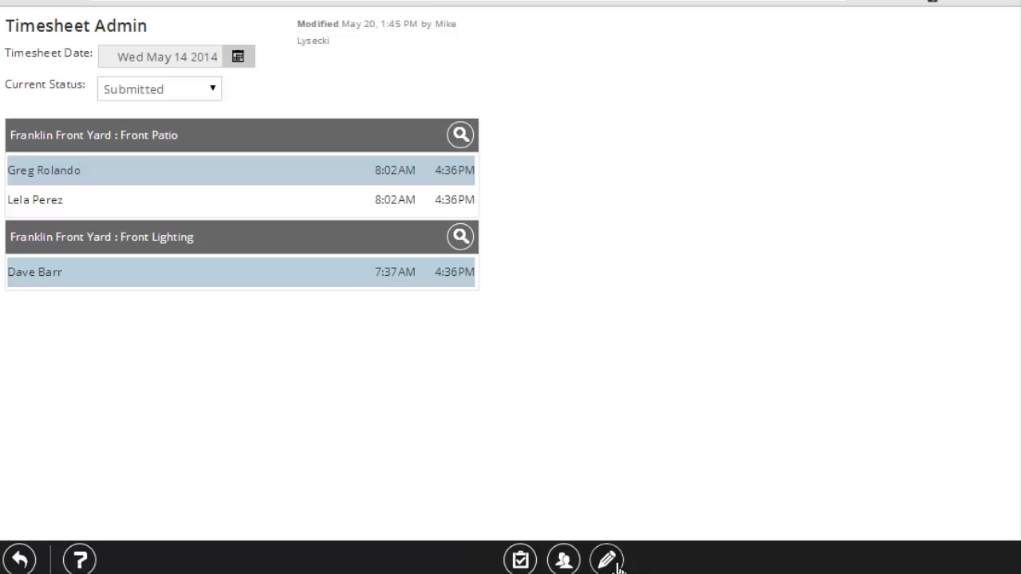
left_click(20, 561)
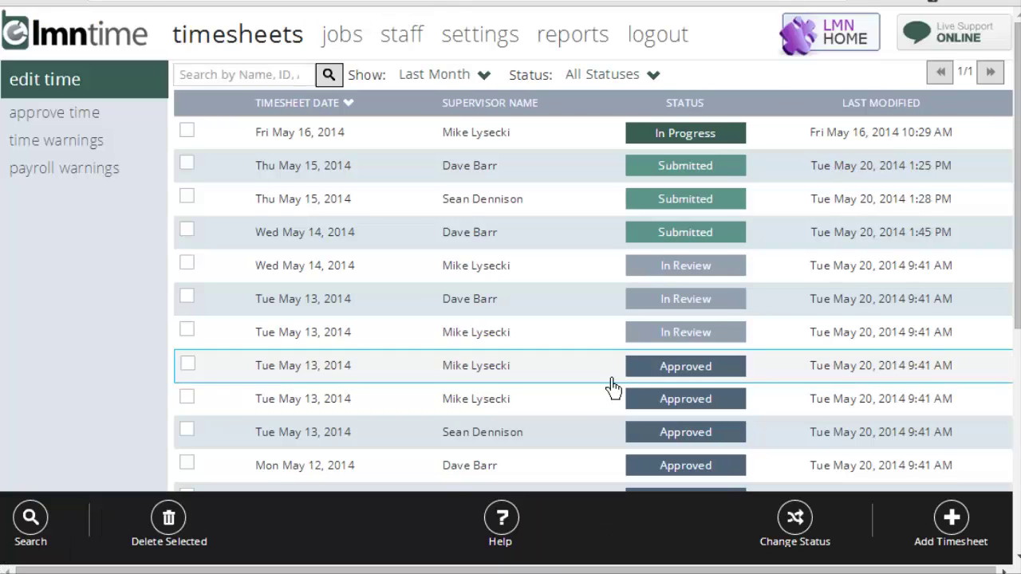
Delete the second Thu May 15 timesheet and the In Review Wed May 14 timesheet
left_click(198, 203)
left_click(199, 274)
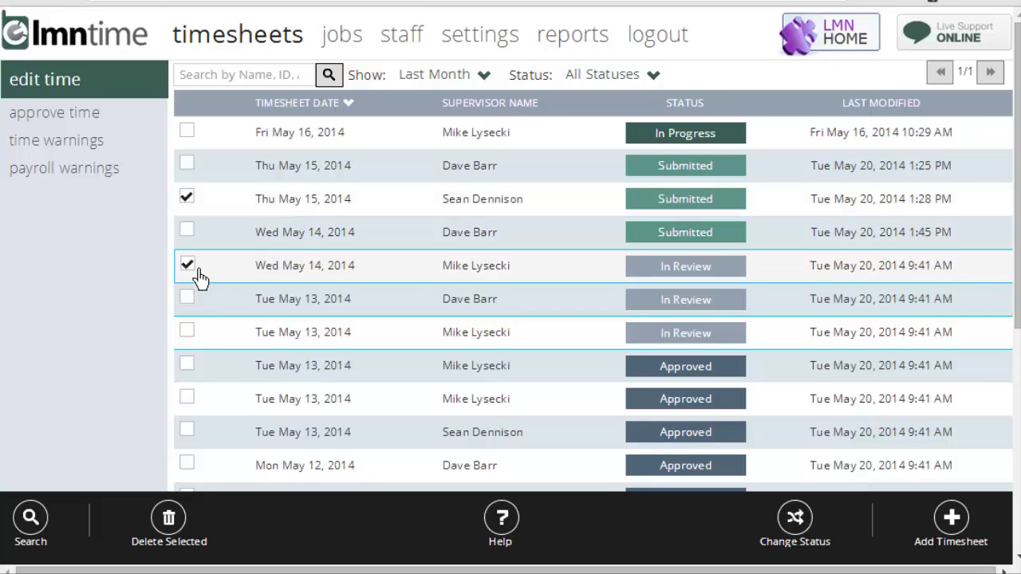
left_click(179, 535)
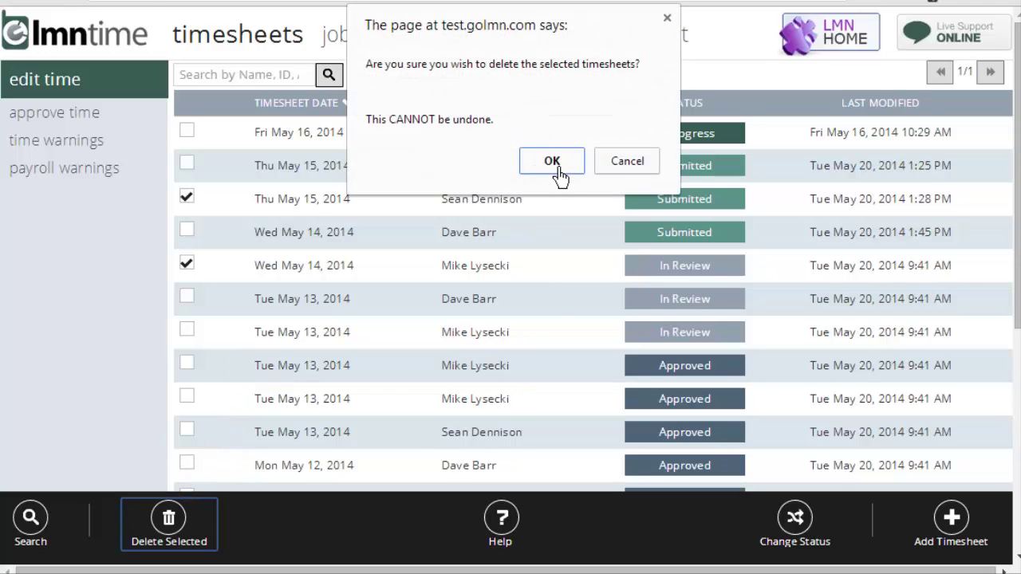
left_click(627, 162)
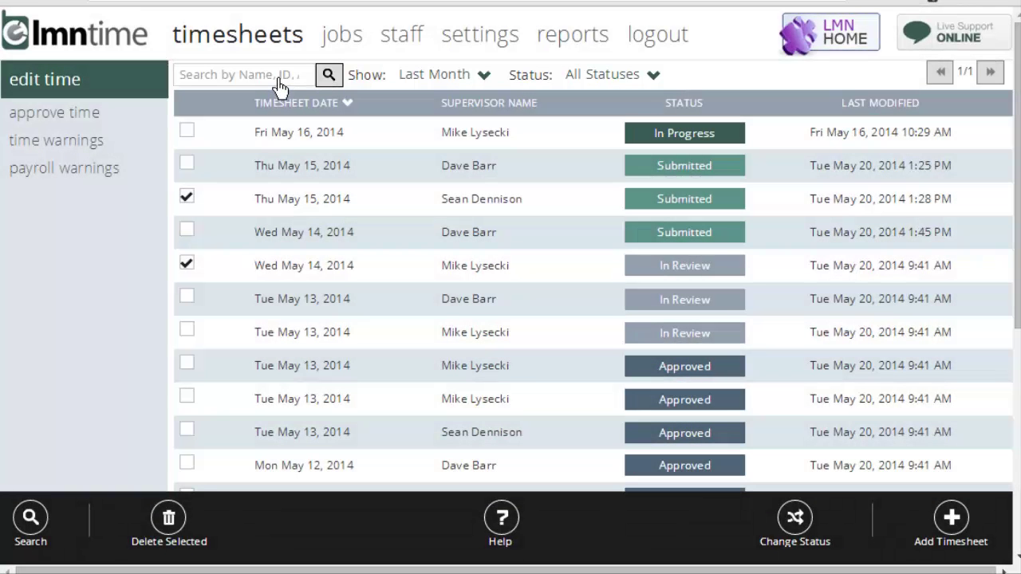
Untick the Thu May 15 and Wed May 14 timesheets and filter the list by a supervisor's name
left_click(205, 198)
left_click(187, 264)
left_click(255, 78)
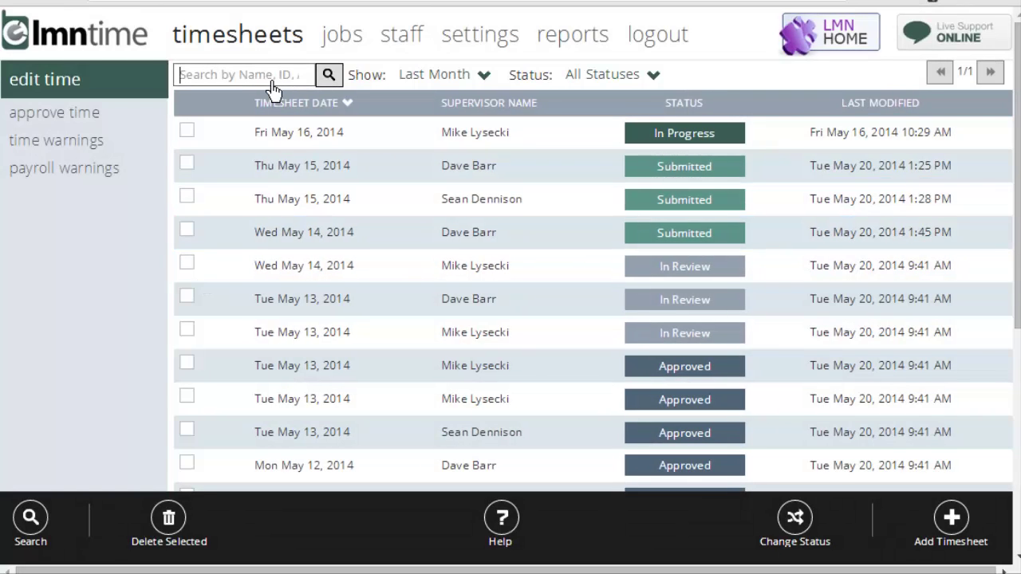
type("barr")
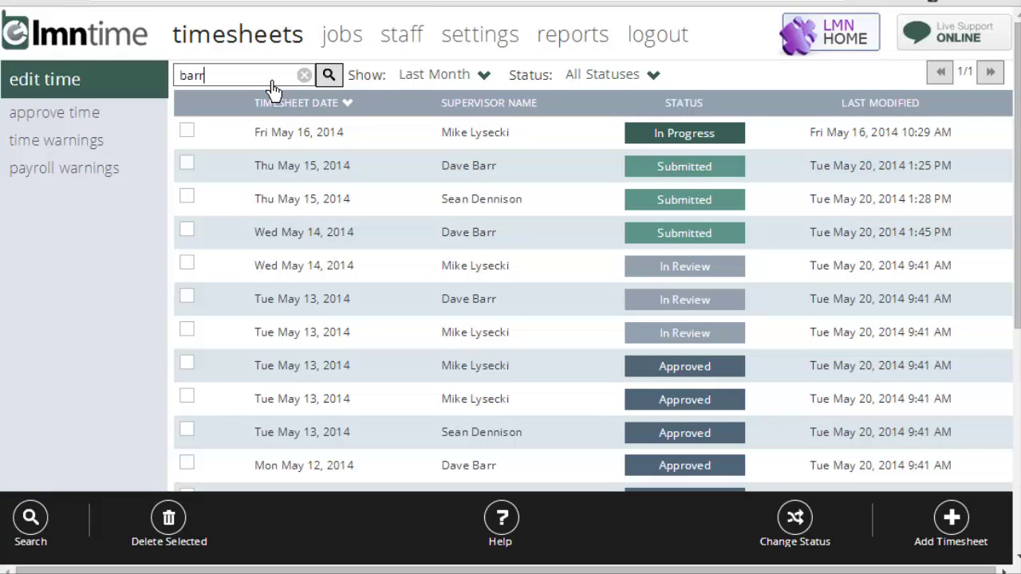
left_click(334, 80)
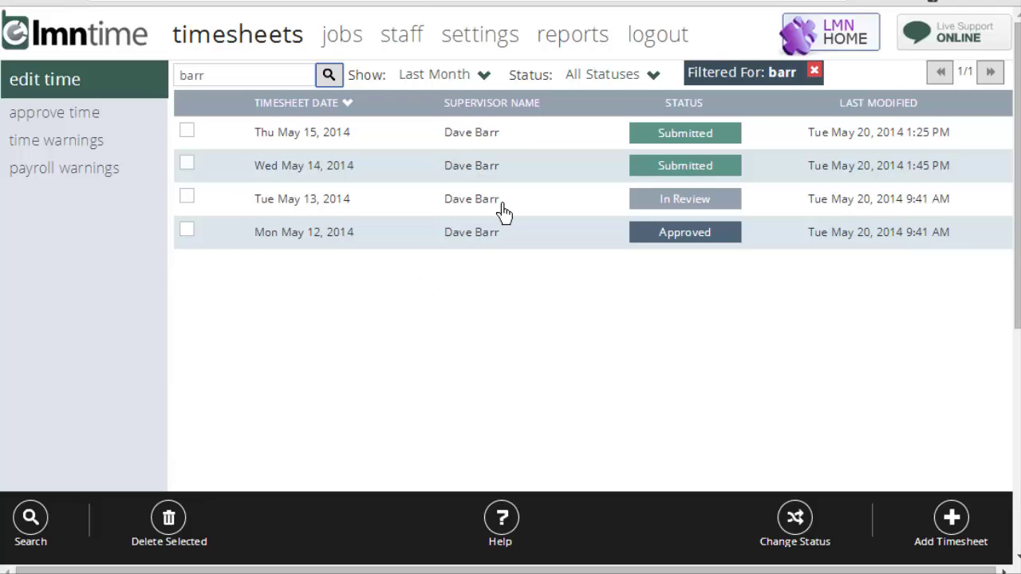
Review the Show date-range and Status choices unchanged, then clear the name filter
left_click(492, 90)
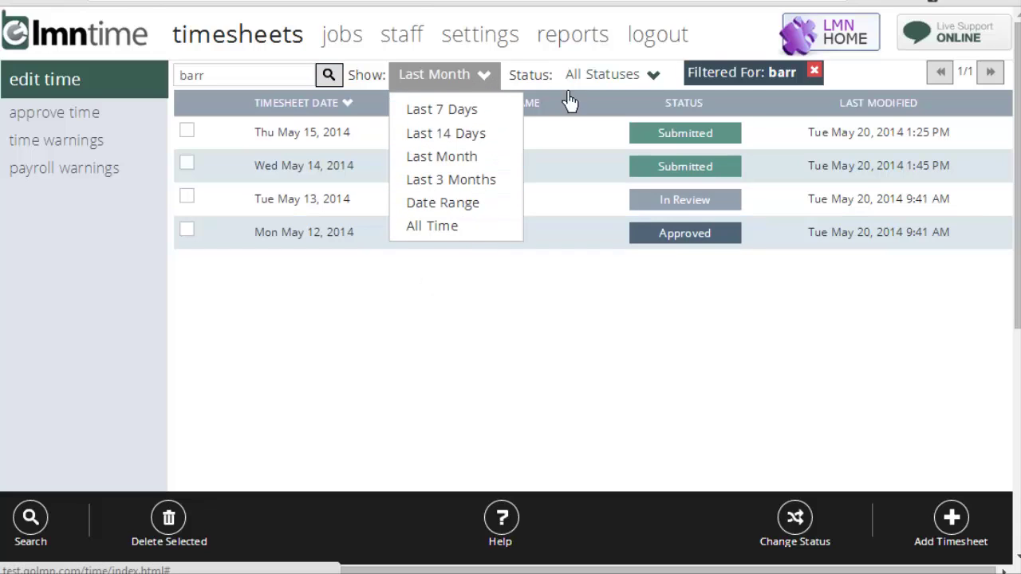
left_click(655, 79)
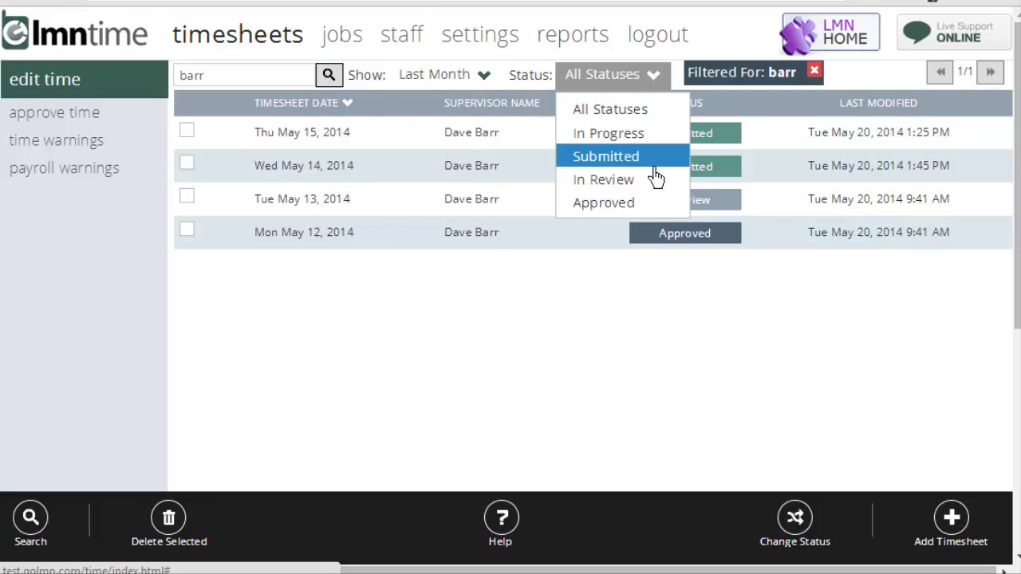
left_click(226, 80)
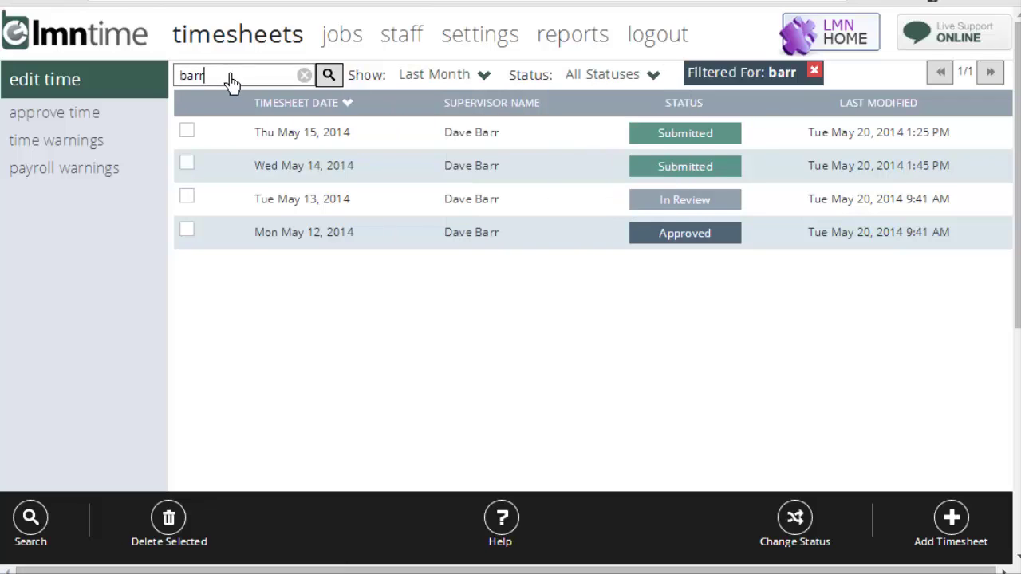
left_click(814, 72)
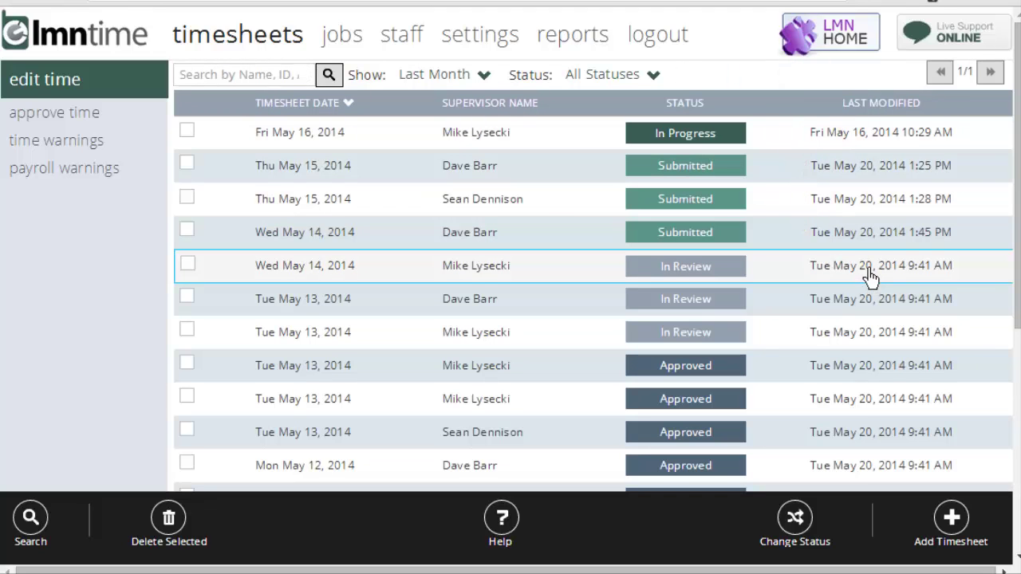
left_click(295, 80)
type("smiley")
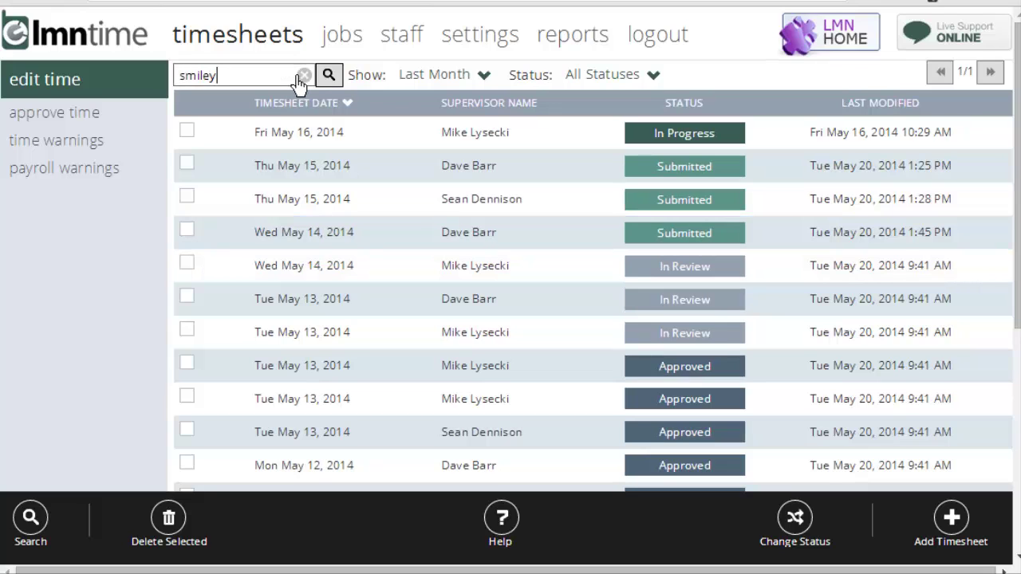
left_click(328, 75)
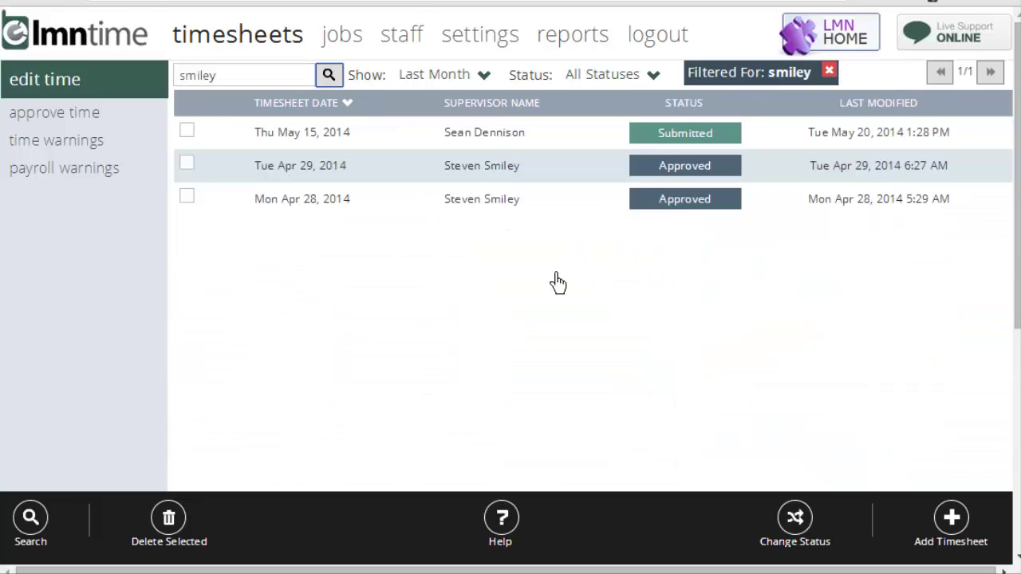
left_click(545, 146)
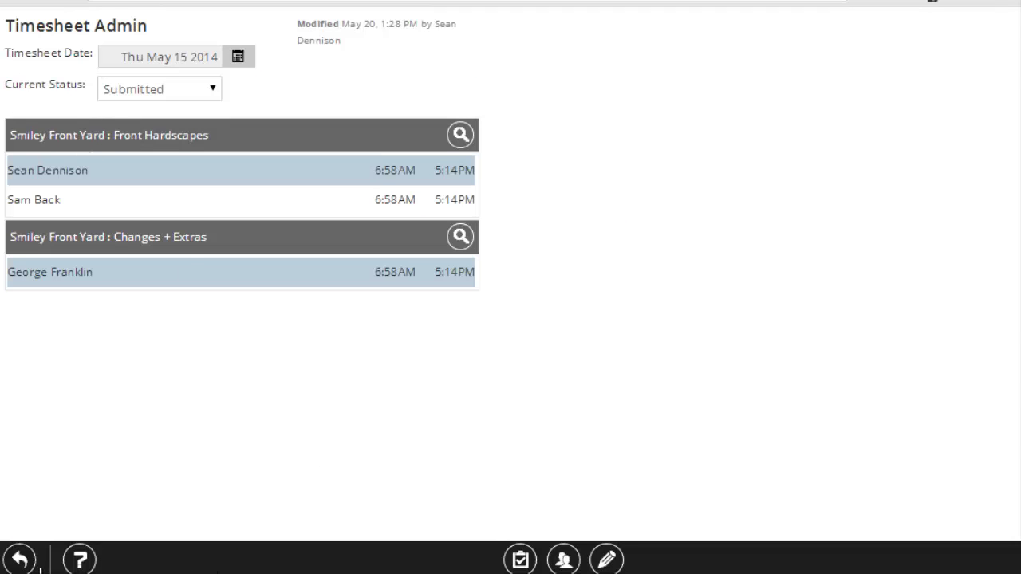
left_click(22, 559)
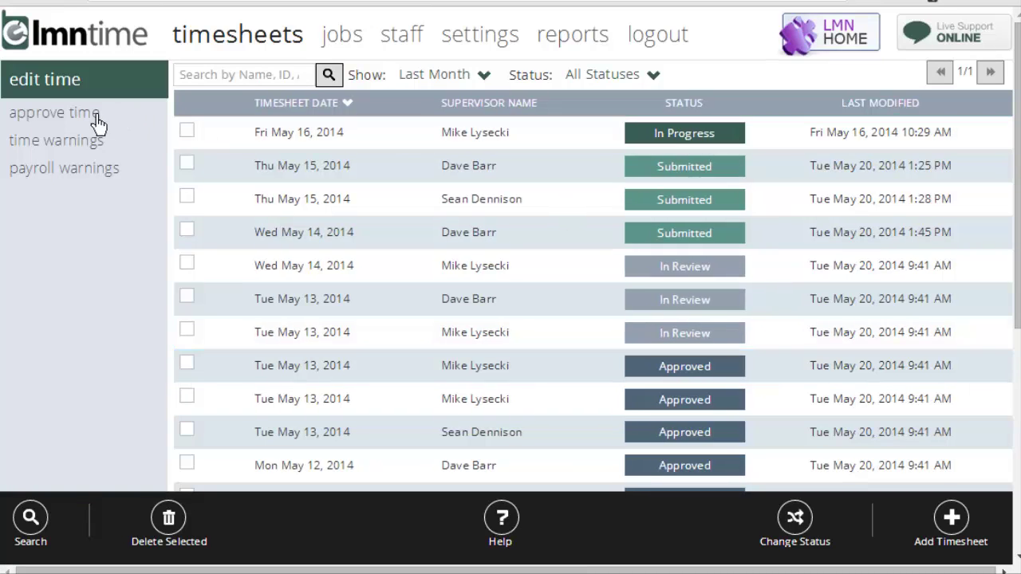
Open Approve Time from the sidebar to list all Submitted and In Review timesheets
left_click(96, 125)
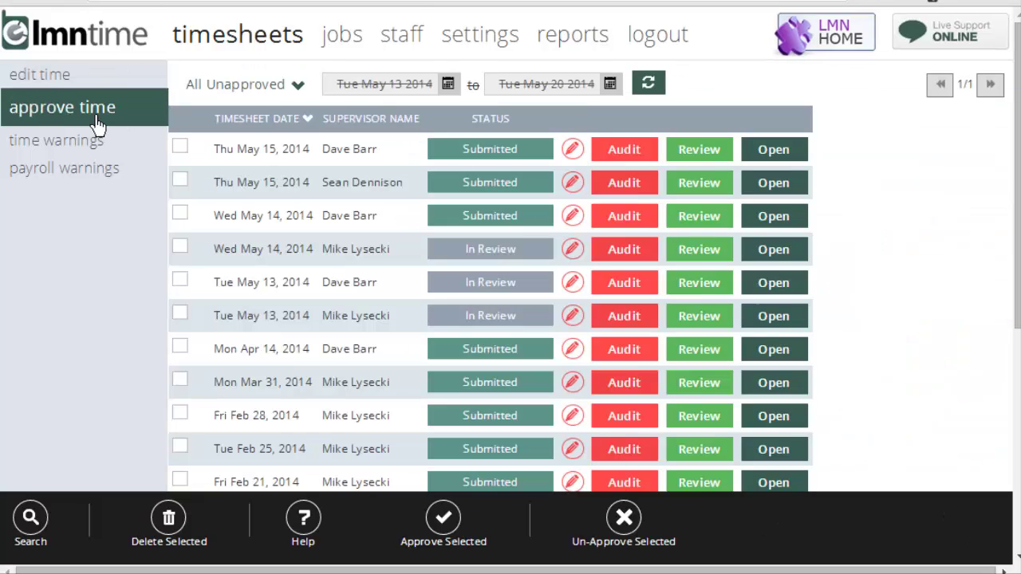